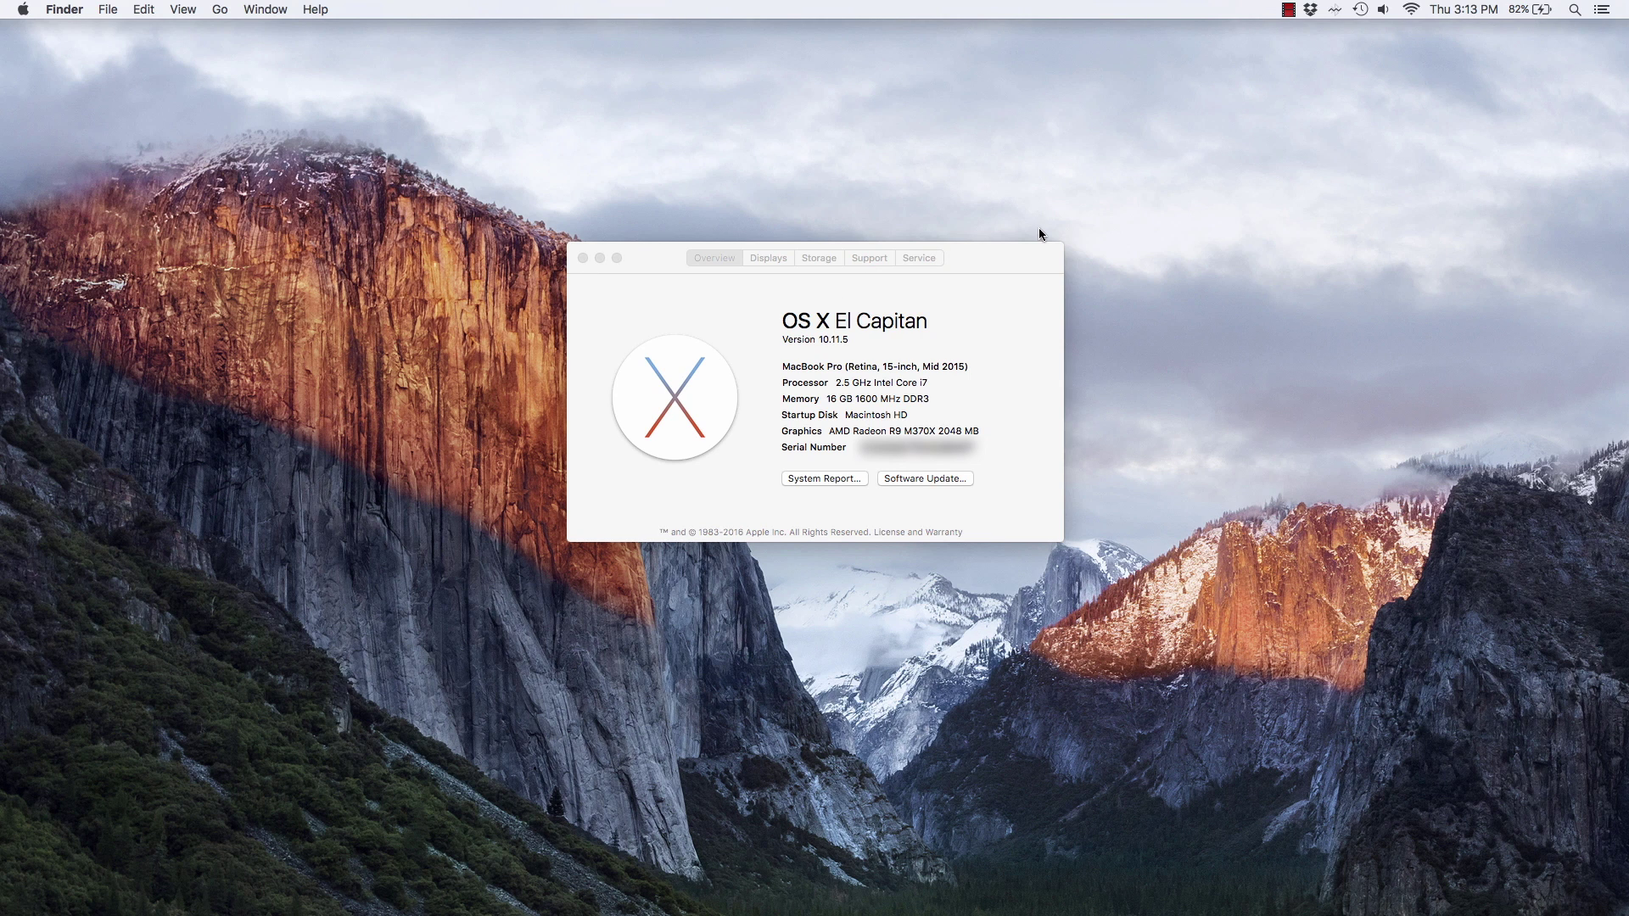
click(1334, 12)
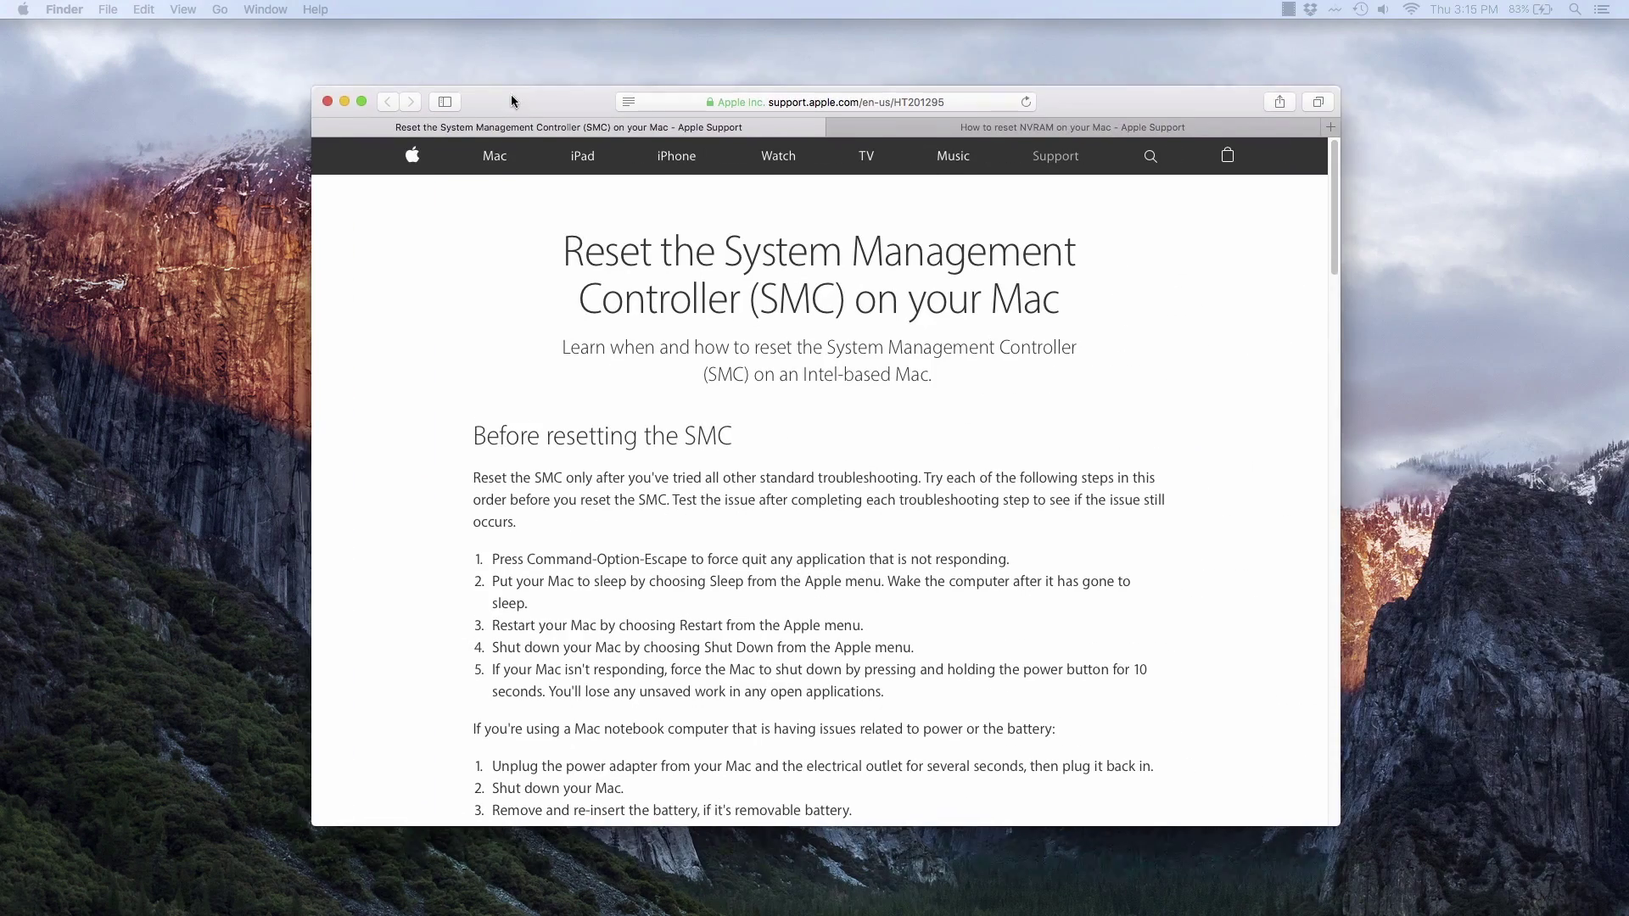
Step: Centre the Safari window and show the 'How to reset NVRAM on your Mac' tab
drag(923, 158, 509, 67)
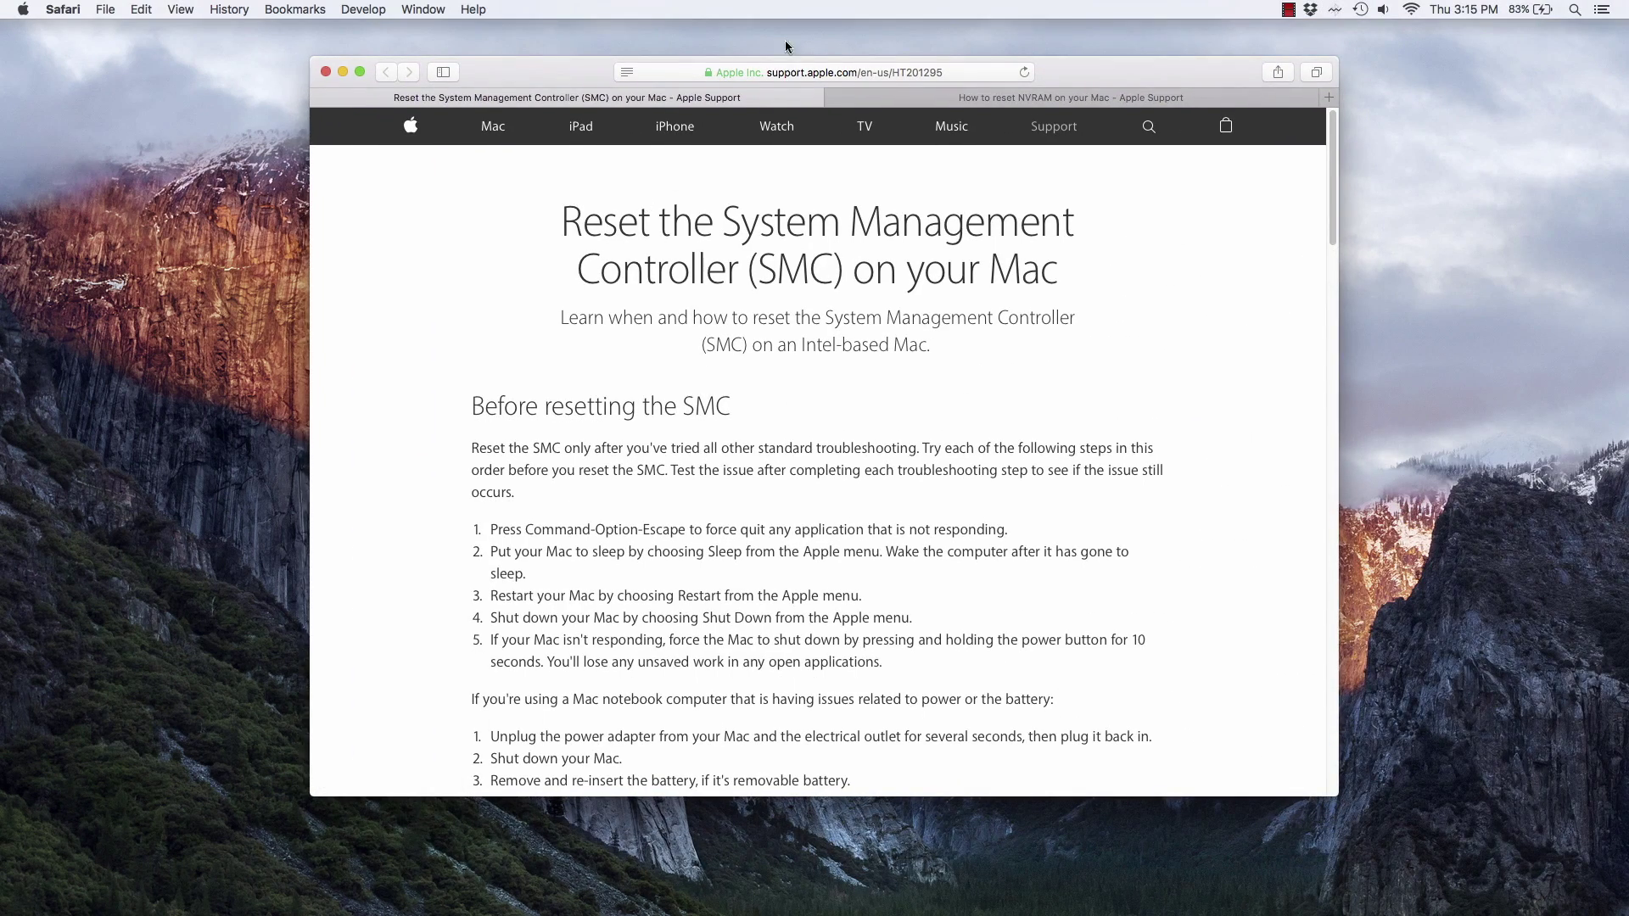
click(953, 102)
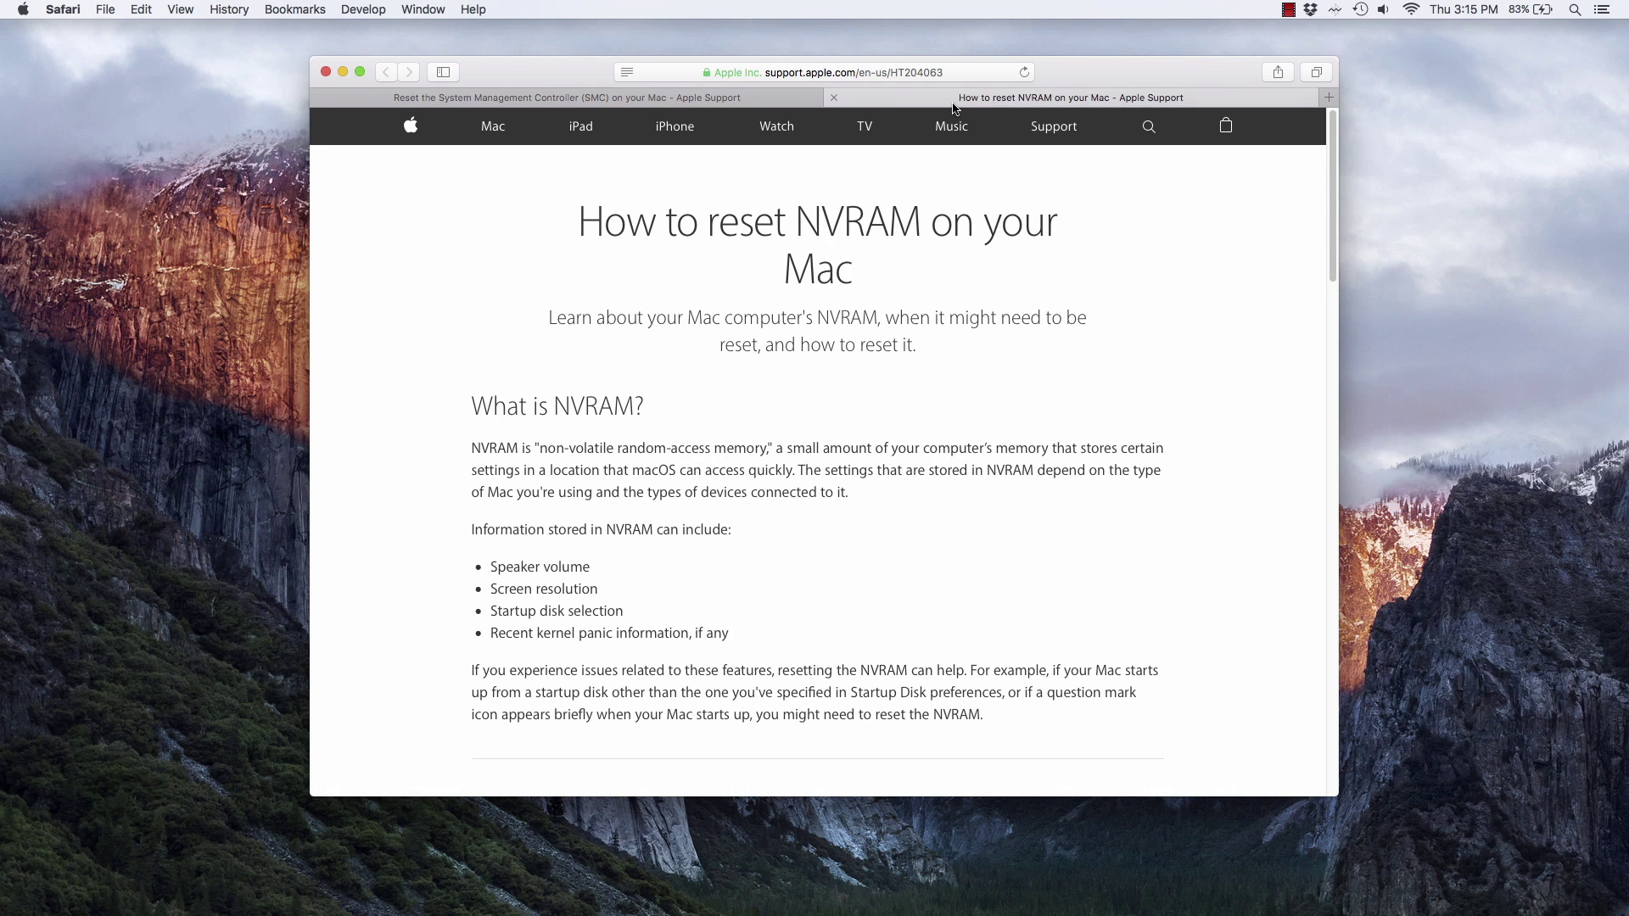